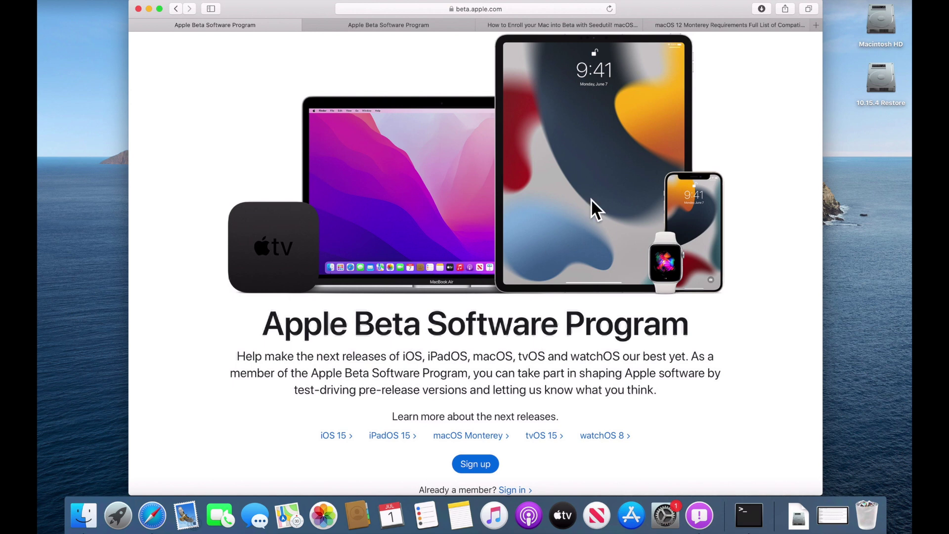
Step: View and scroll through the macOS Monterey compatibility requirements page
left_click(727, 28)
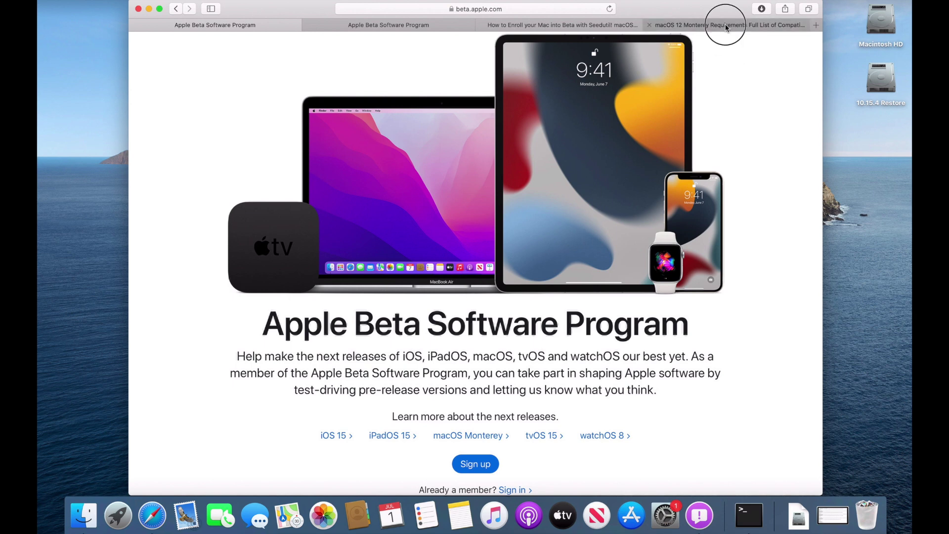
scroll(501, 289, "down", 3)
scroll(501, 289, "down", 5)
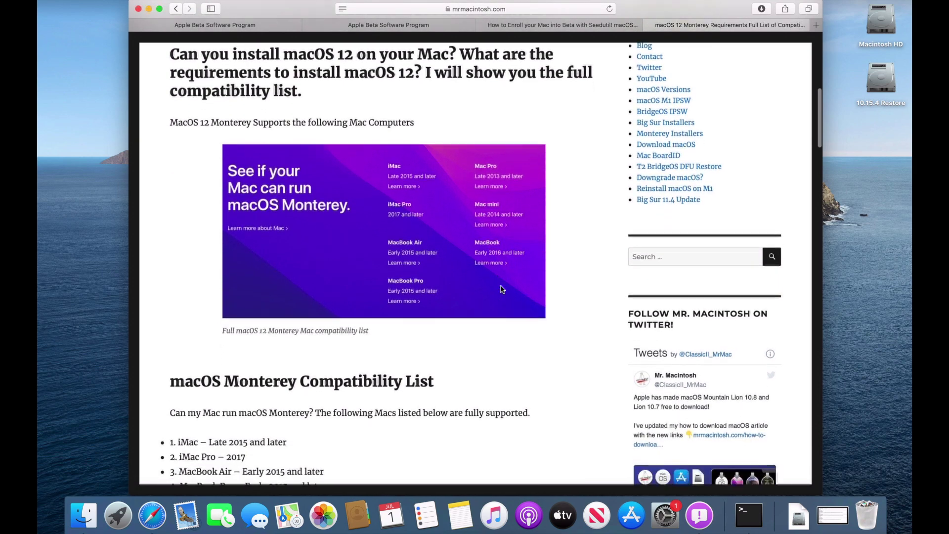
scroll(501, 290, "down", 2)
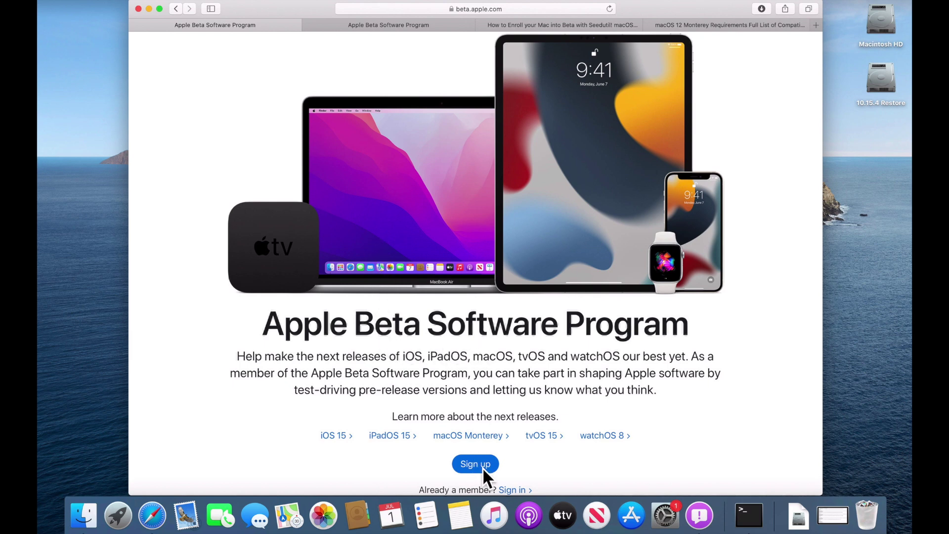
Step: Switch to the Enroll Your Devices guide and scroll to step 3, Download the macOS public beta
left_click(417, 22)
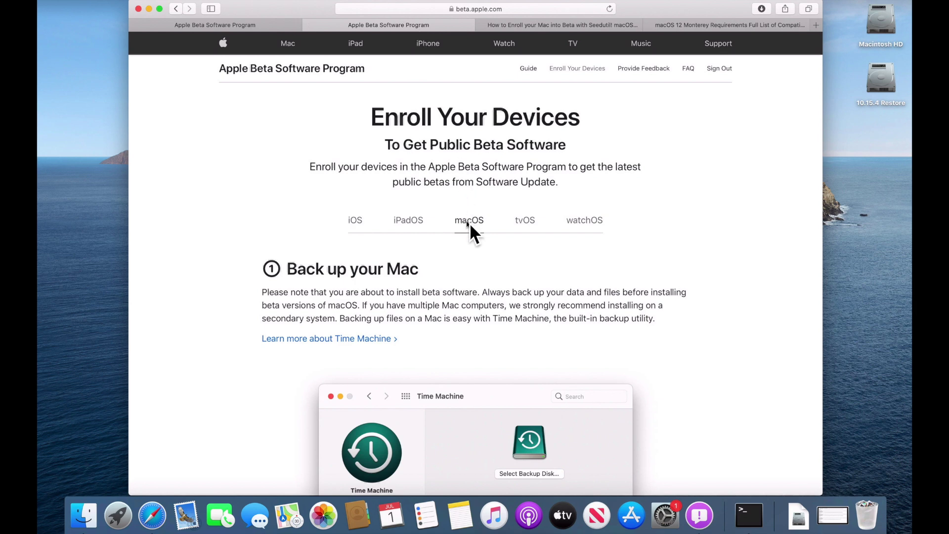
scroll(475, 250, "down", 5)
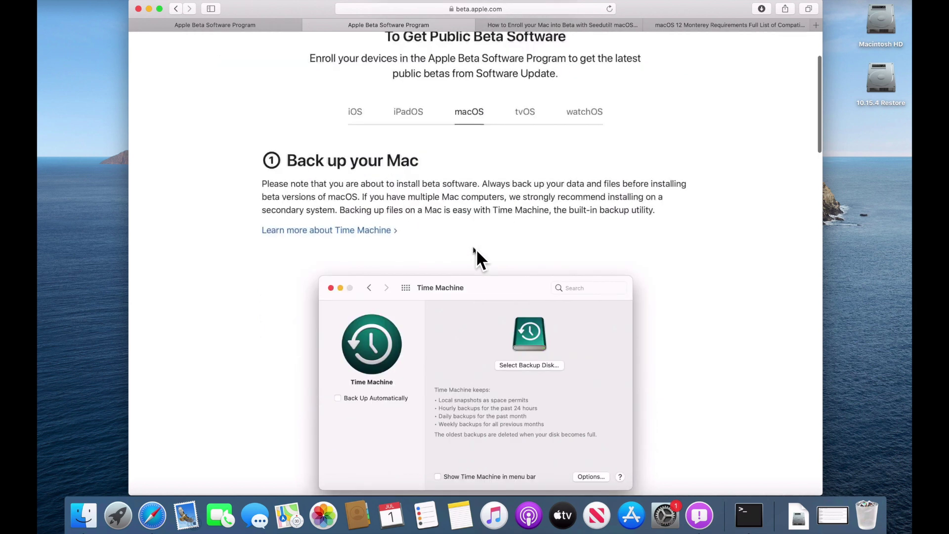
scroll(475, 250, "down", 15)
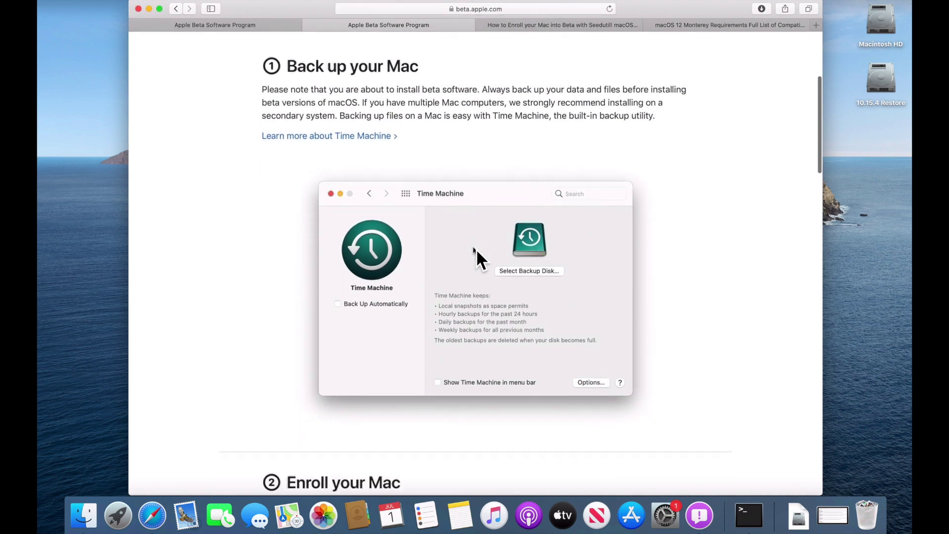
scroll(473, 248, "down", 2)
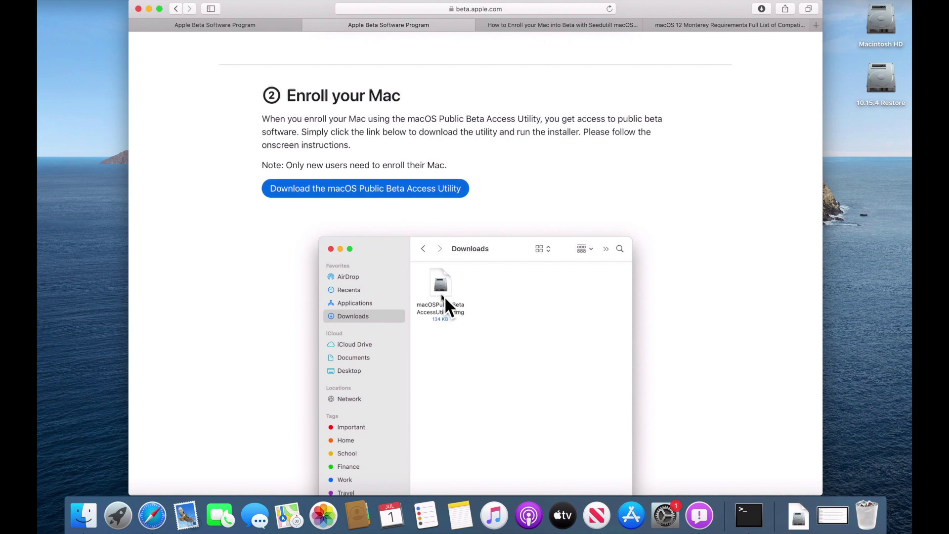
scroll(444, 296, "down", 10)
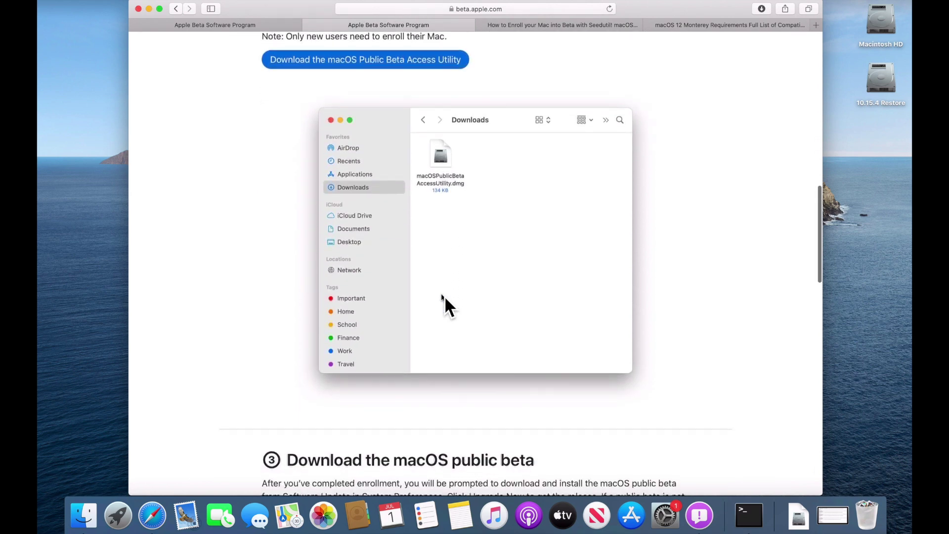
scroll(444, 296, "down", 3)
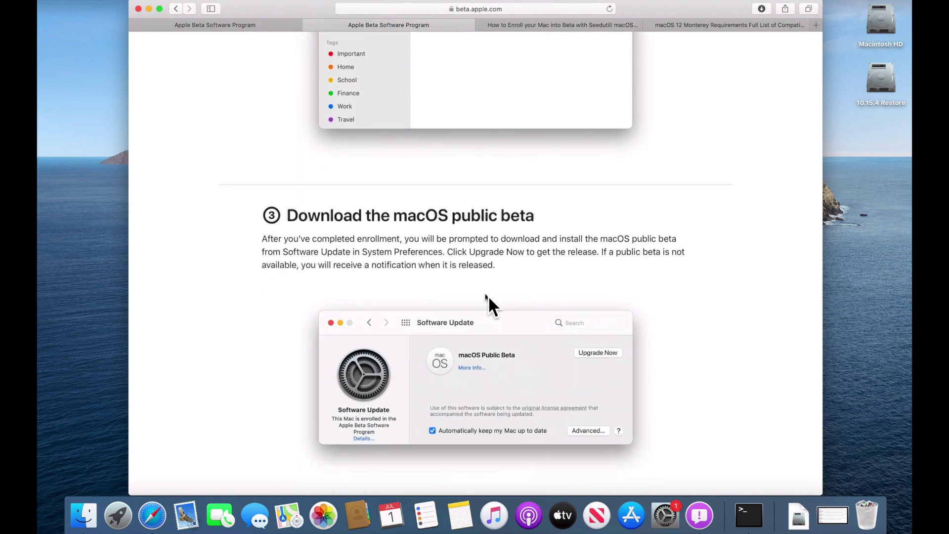
Step: Mount macOSPublicBetaAccessUtility.dmg from Downloads and move the Software Update window offering Big Sur 11.4 to the lower right
left_click(799, 514)
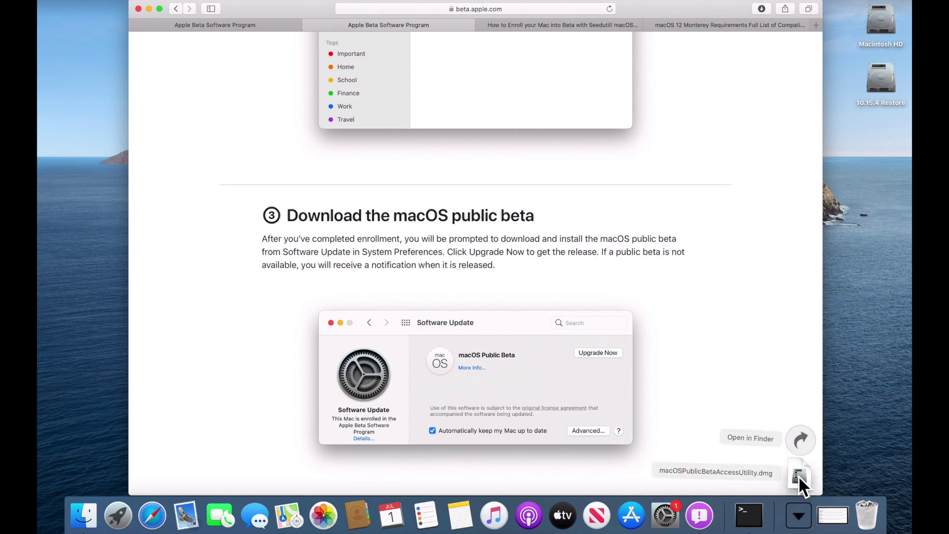
left_click(799, 476)
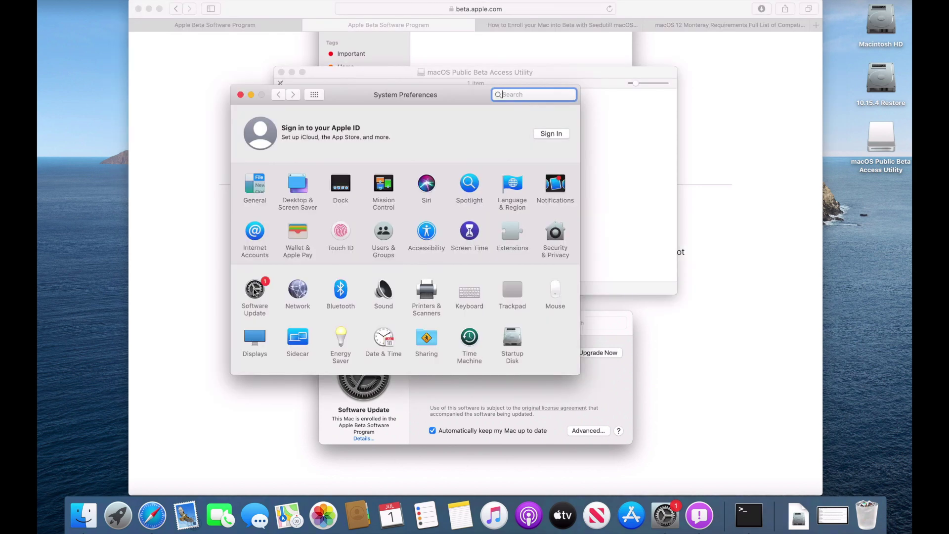
left_click(254, 289)
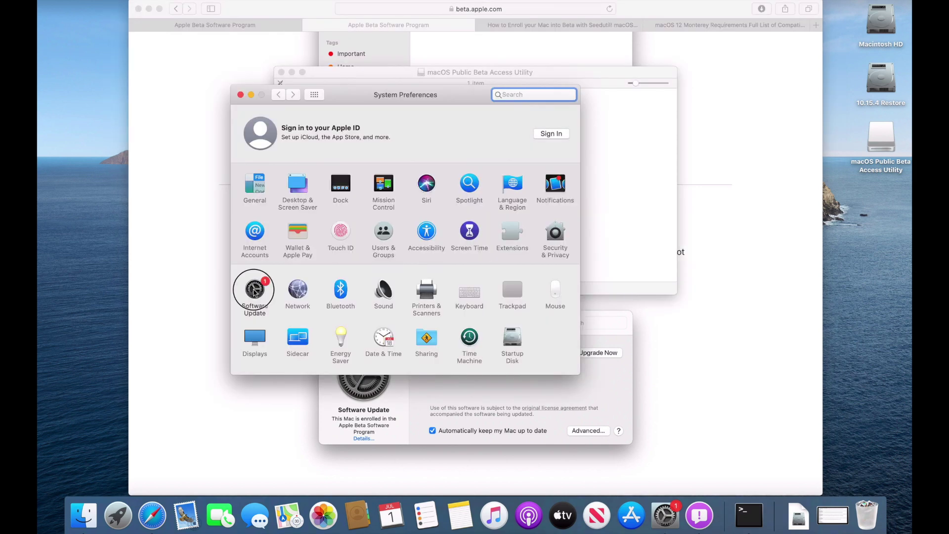
left_click_drag(334, 99, 175, 181)
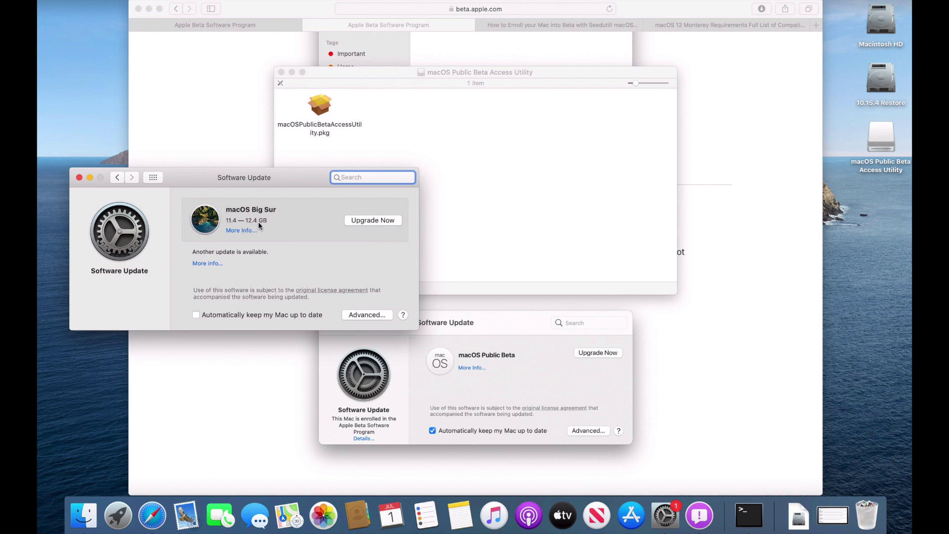
left_click_drag(283, 182, 773, 292)
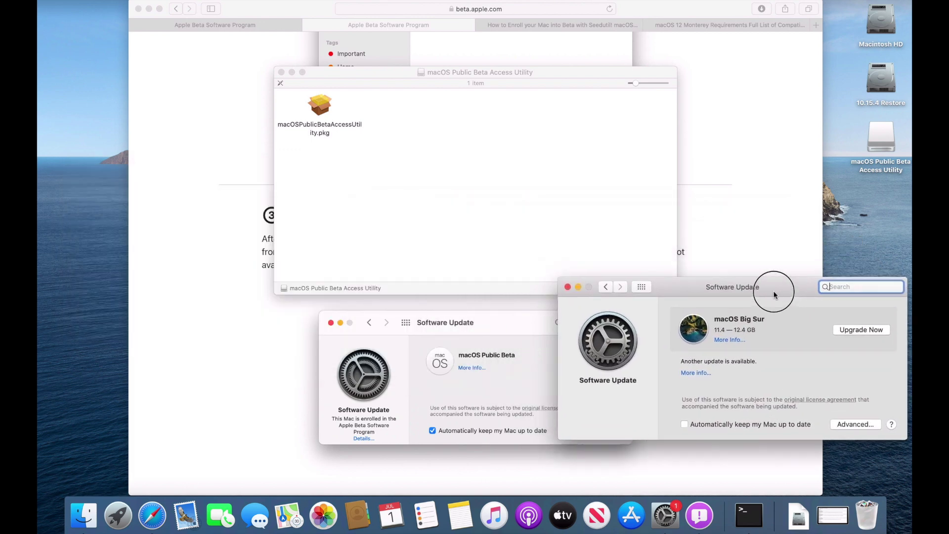
Step: Install the Public Beta Access Utility package on Macintosh HD, skipping the backup warning and entering the admin password
double_click(320, 106)
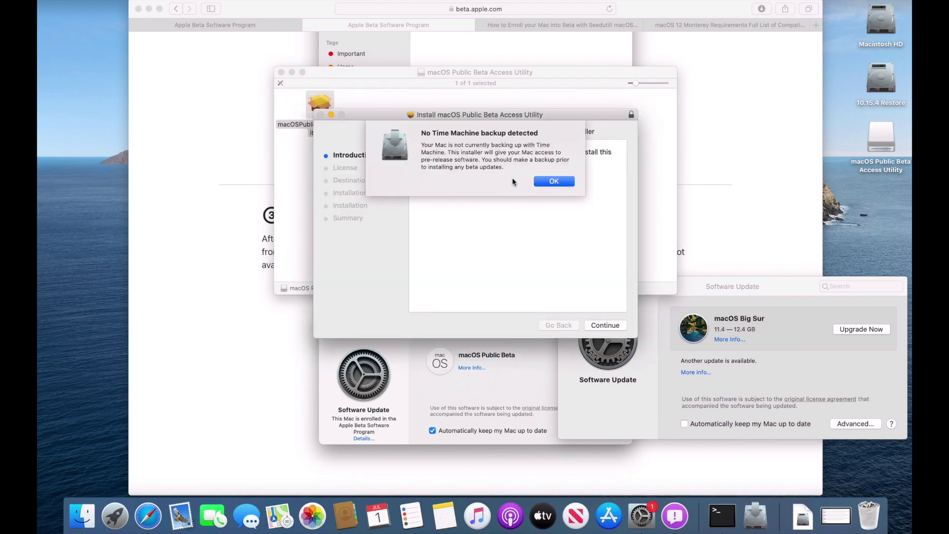
left_click(553, 181)
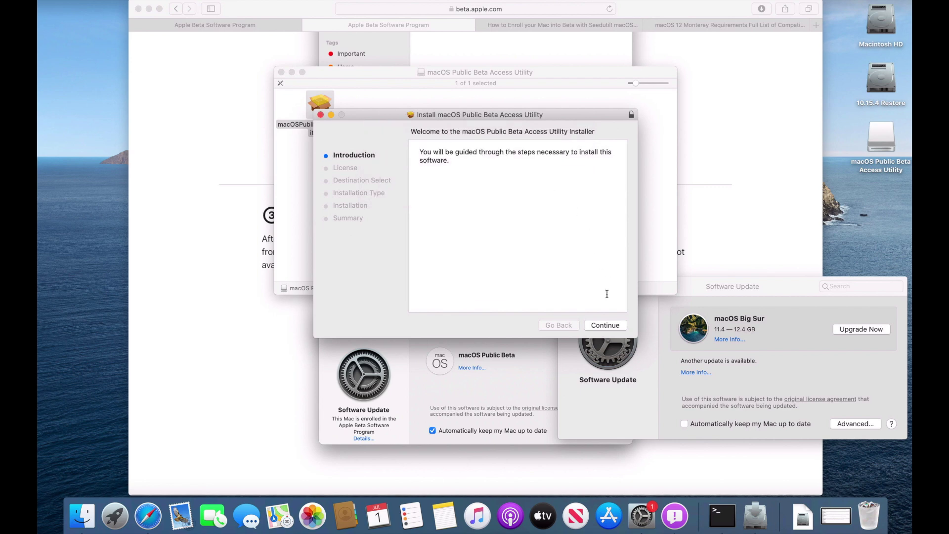
left_click(604, 346)
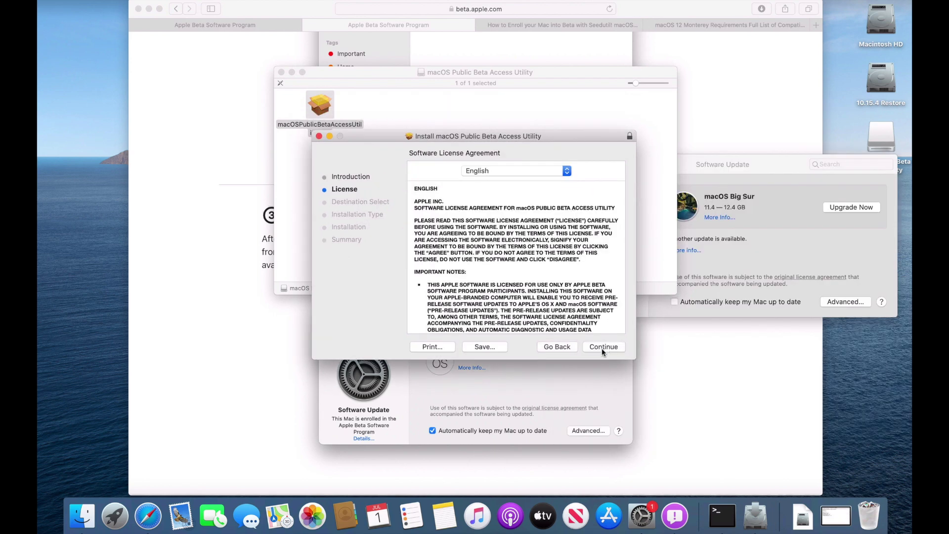
left_click(602, 348)
left_click(570, 221)
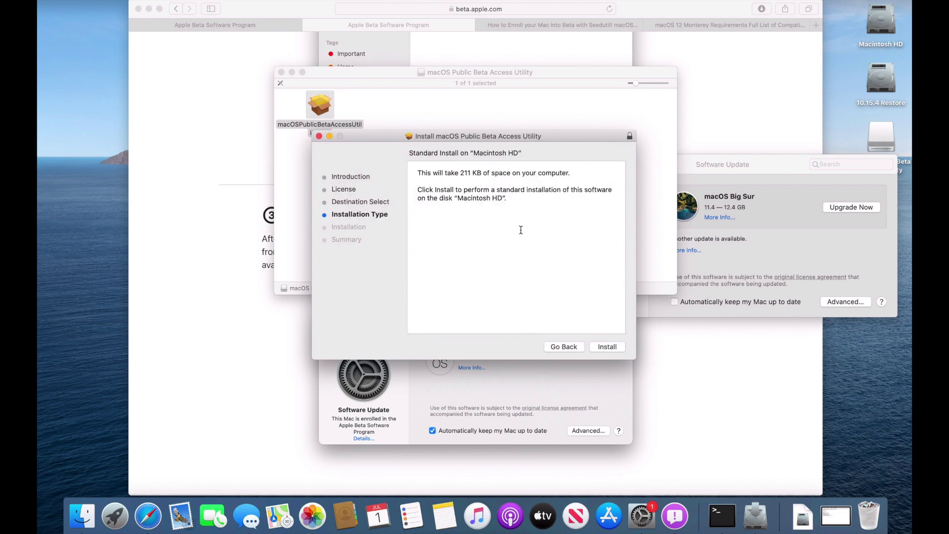
left_click(608, 347)
type("t")
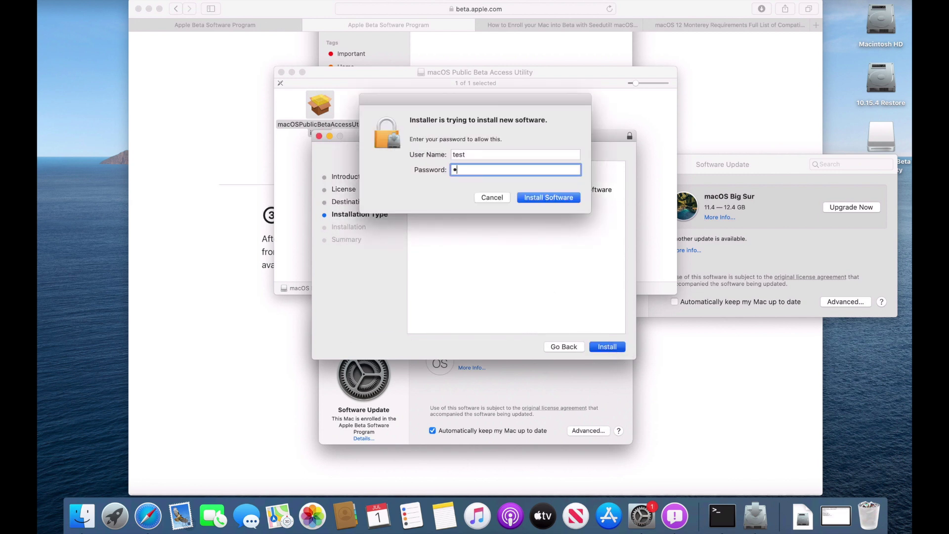
type("est")
key("Return")
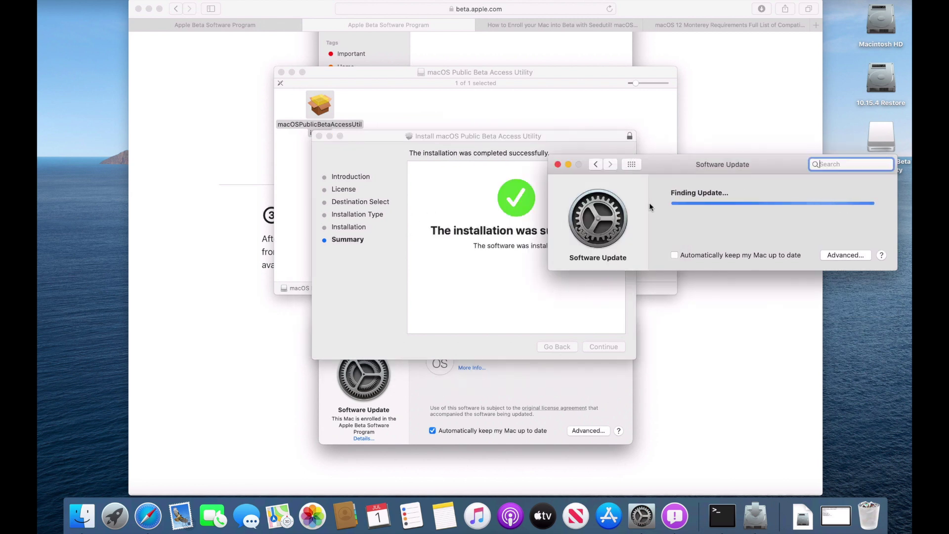
Step: Start downloading the macOS Monterey beta 12.0 update offered in Software Update
left_click(556, 136)
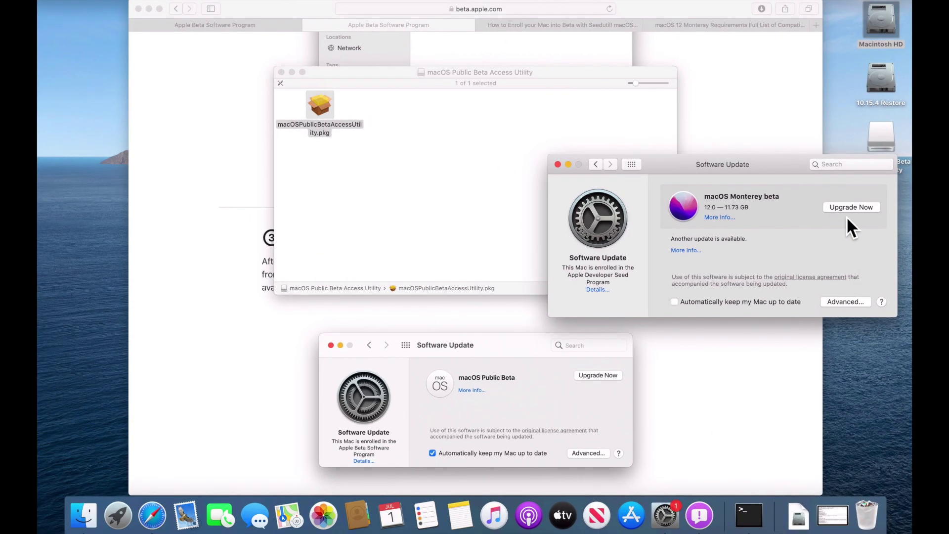
left_click(846, 208)
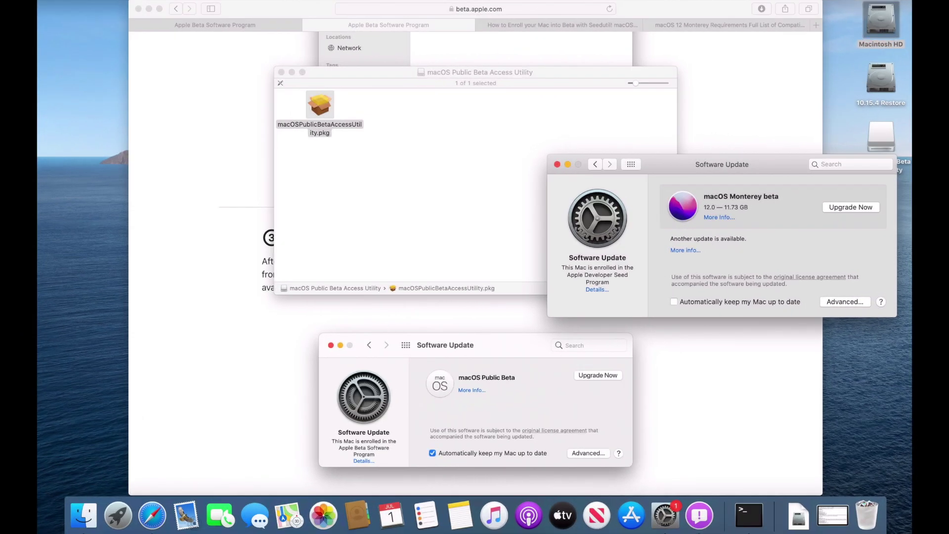
key("super+Down")
Step: Confirm Install macOS Monterey beta is in Applications, then launch it with Upgrade Now
left_click_drag(443, 226, 96, 161)
double_click(199, 208)
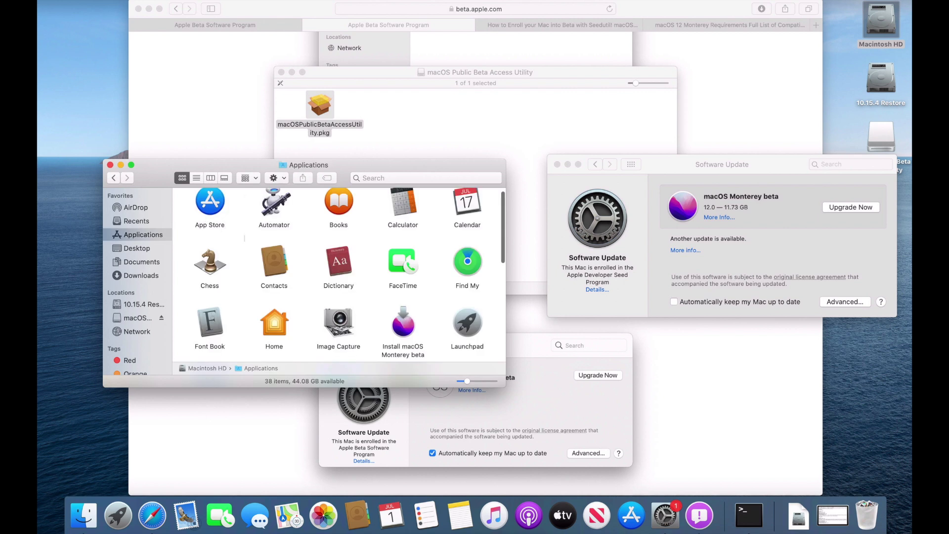
left_click(409, 315)
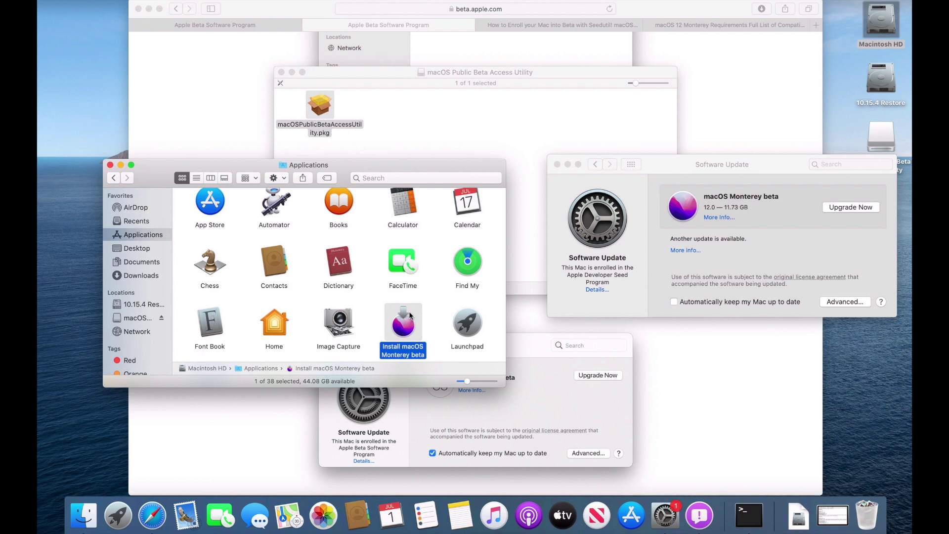
left_click(809, 233)
left_click(851, 208)
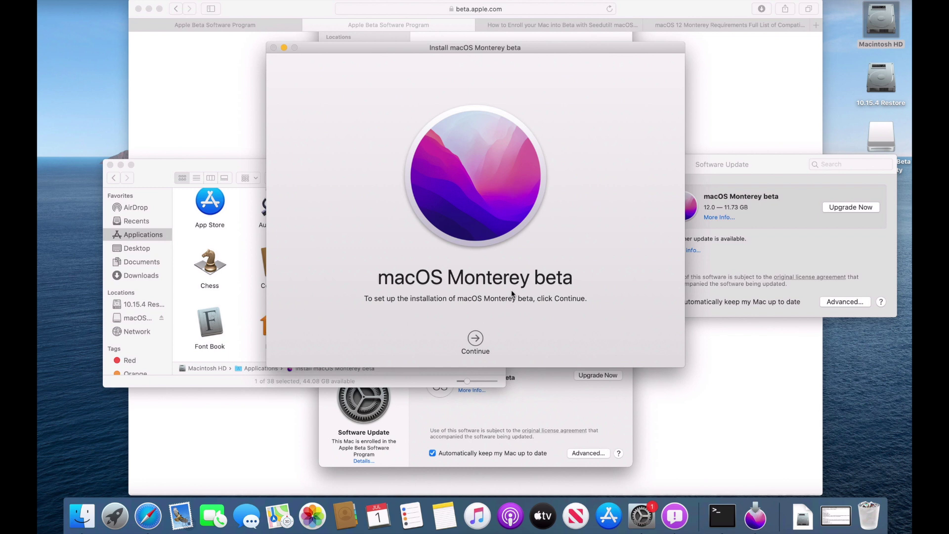
Step: Accept the Monterey beta license, install to Macintosh HD, and authorize with the admin password
left_click(476, 340)
left_click(499, 339)
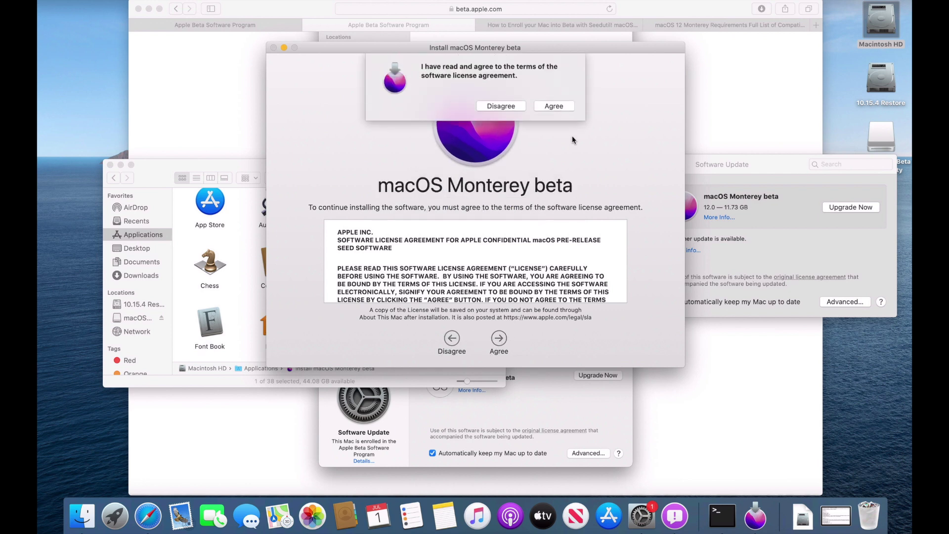
left_click(554, 106)
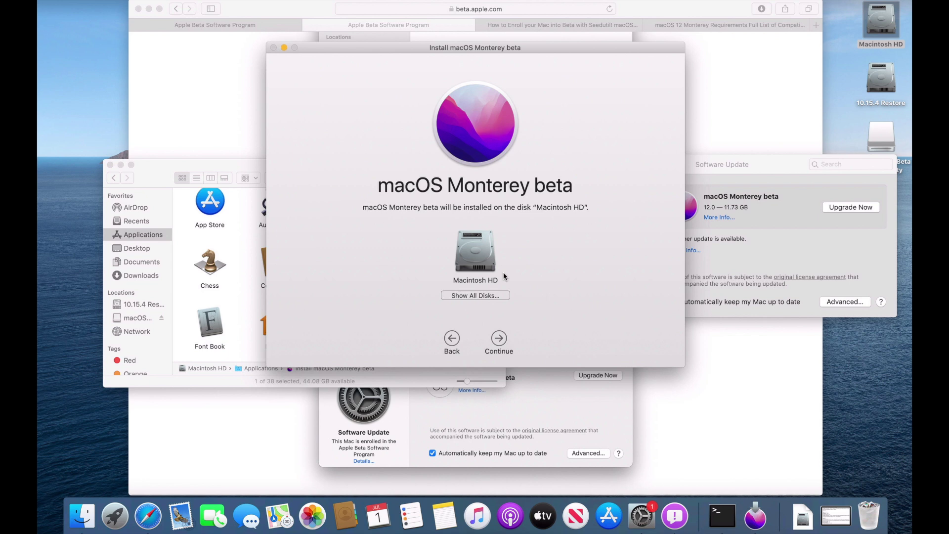
left_click(499, 339)
type("test")
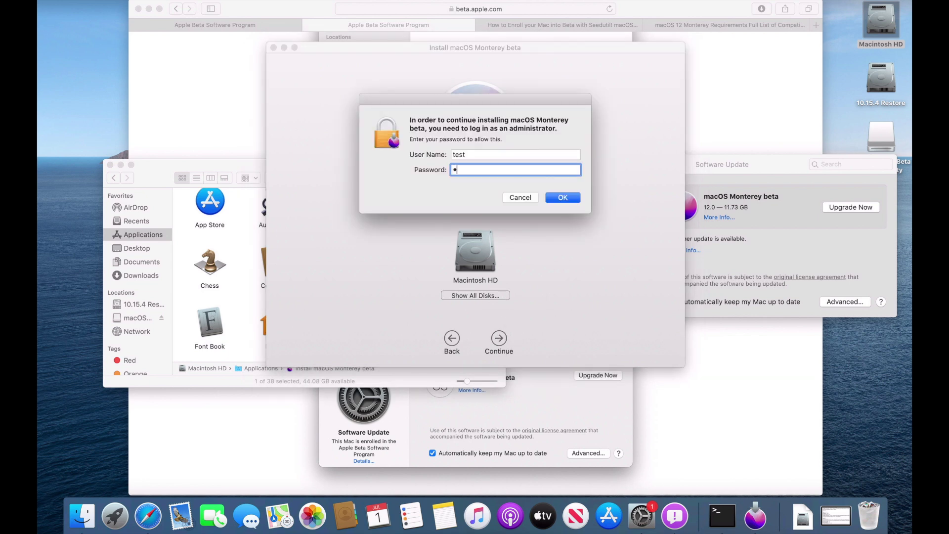
key("Return")
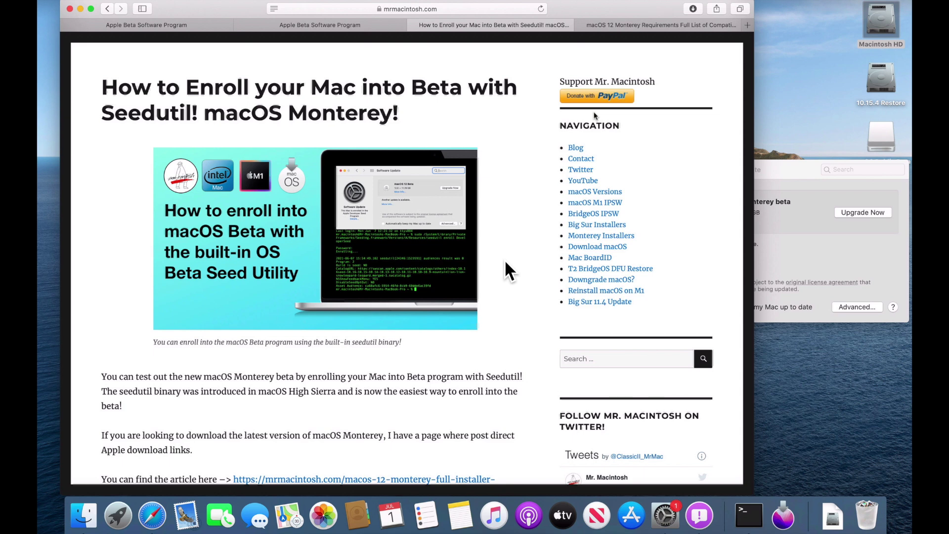
Step: Scroll the mrmacintosh seedutil article down to the beta program commands
scroll(505, 262, "down", 10)
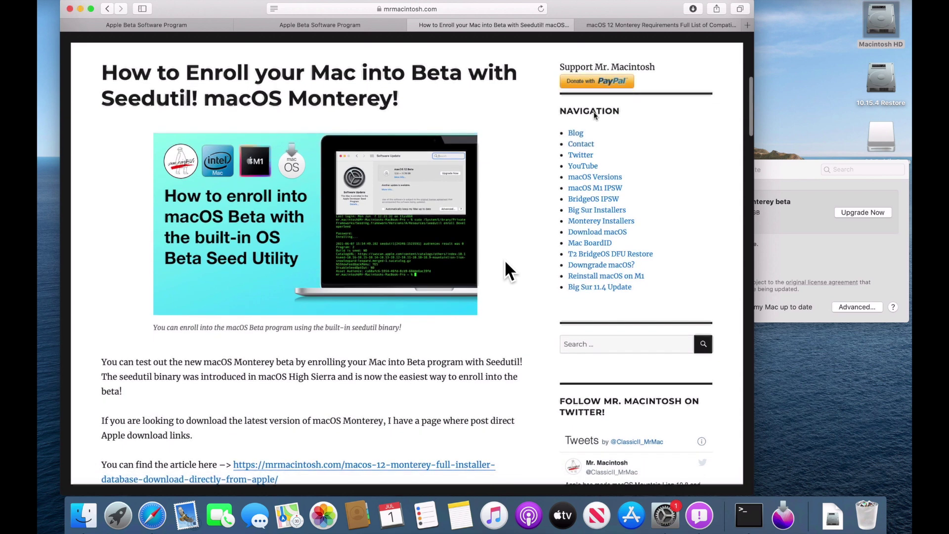
scroll(505, 262, "down", 13)
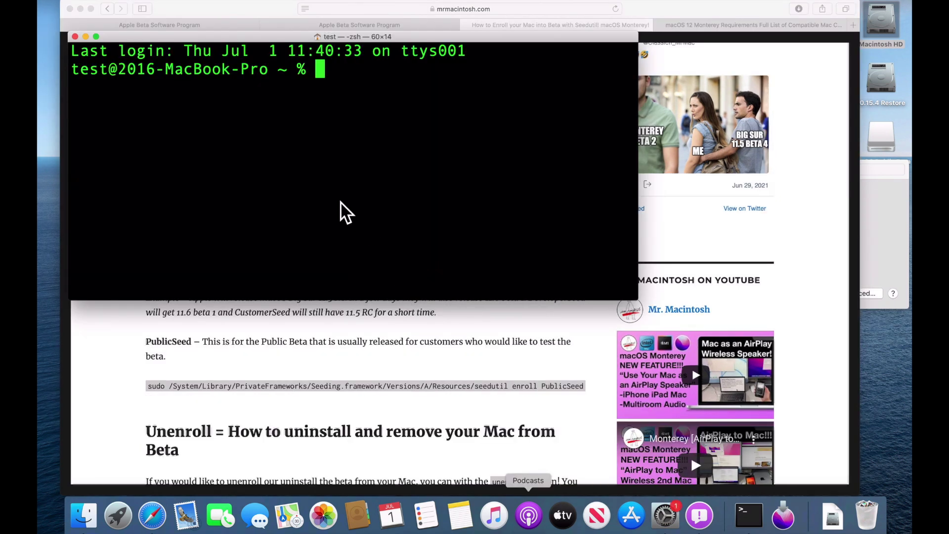
Step: Copy the seedutil current command from the article and run it with sudo in Terminal, showing PublicSeed, Program 3
left_click(303, 329)
scroll(303, 329, "down", 2)
scroll(303, 329, "down", 5)
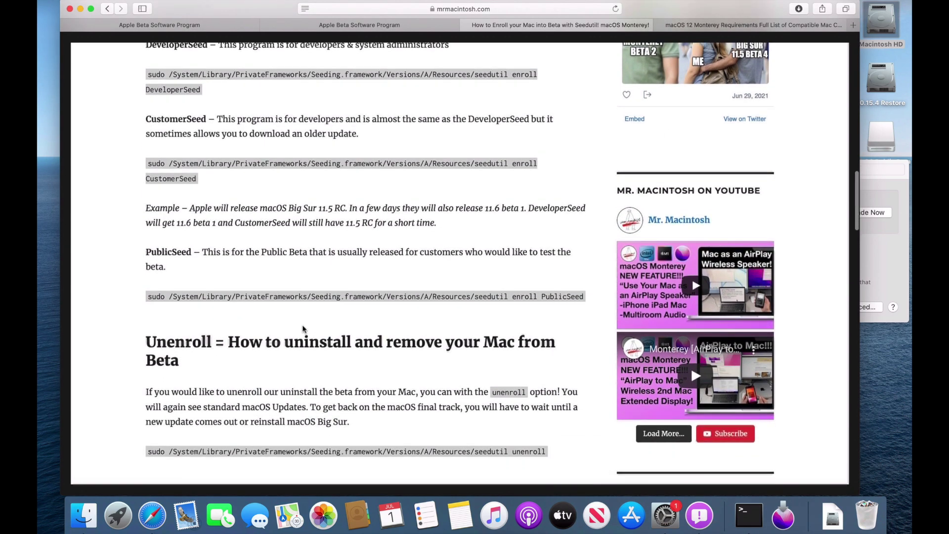
scroll(303, 329, "down", 10)
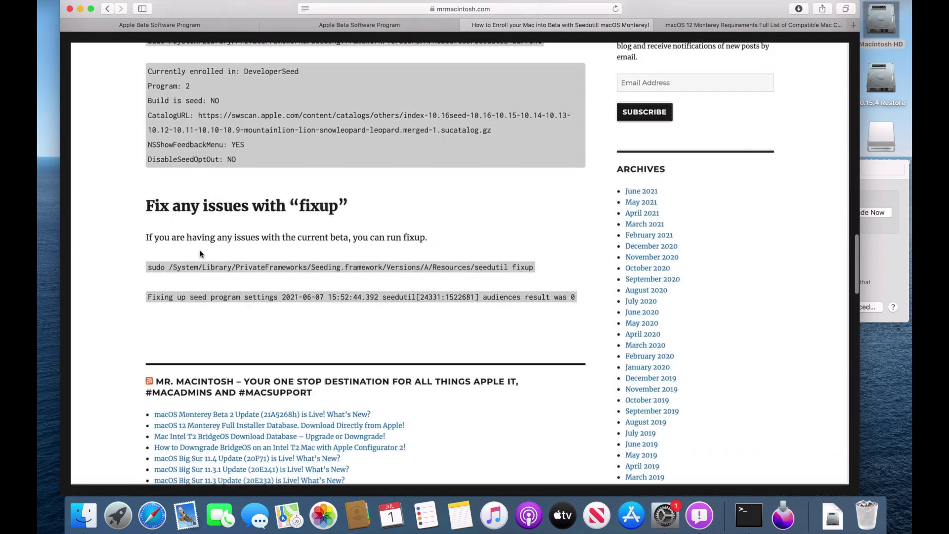
scroll(163, 184, "up", 4)
left_click_drag(149, 169, 542, 170)
key("super+c")
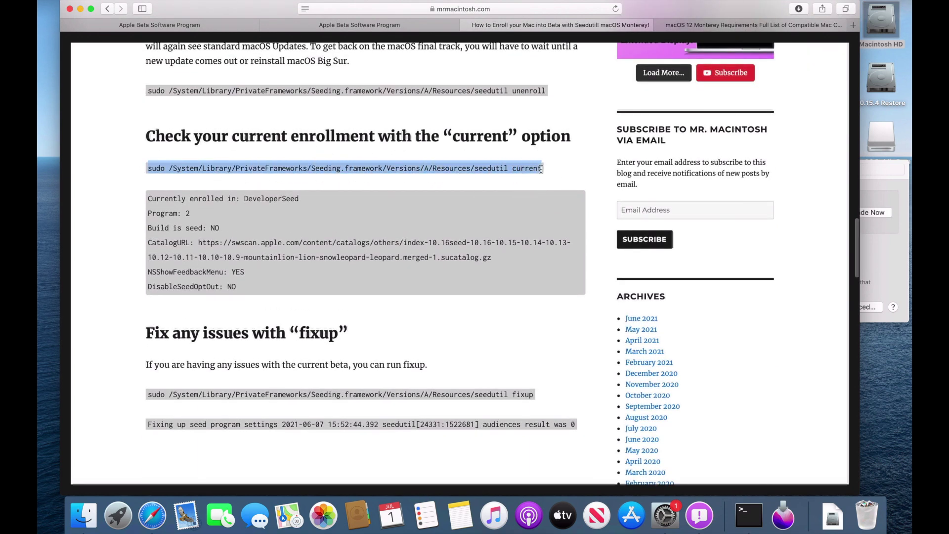
left_click(749, 515)
key("super+v")
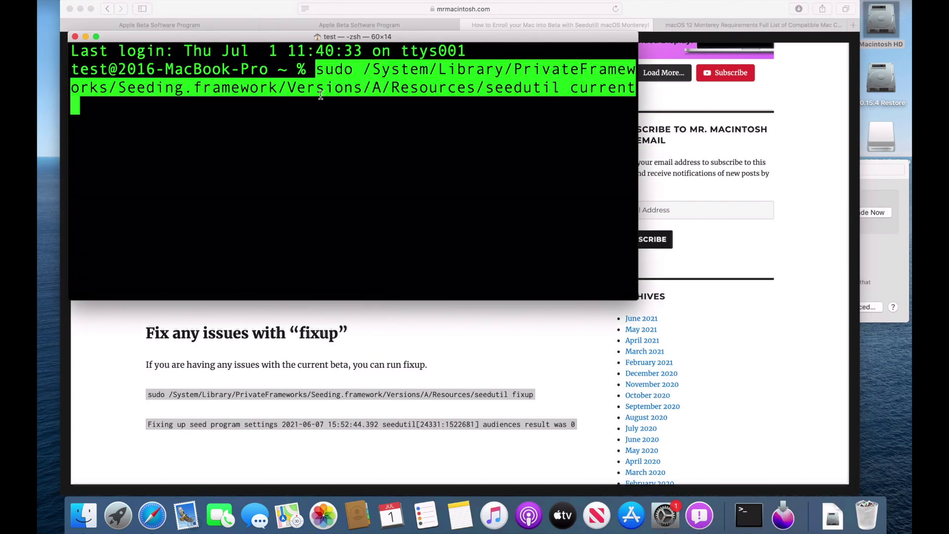
key("Return")
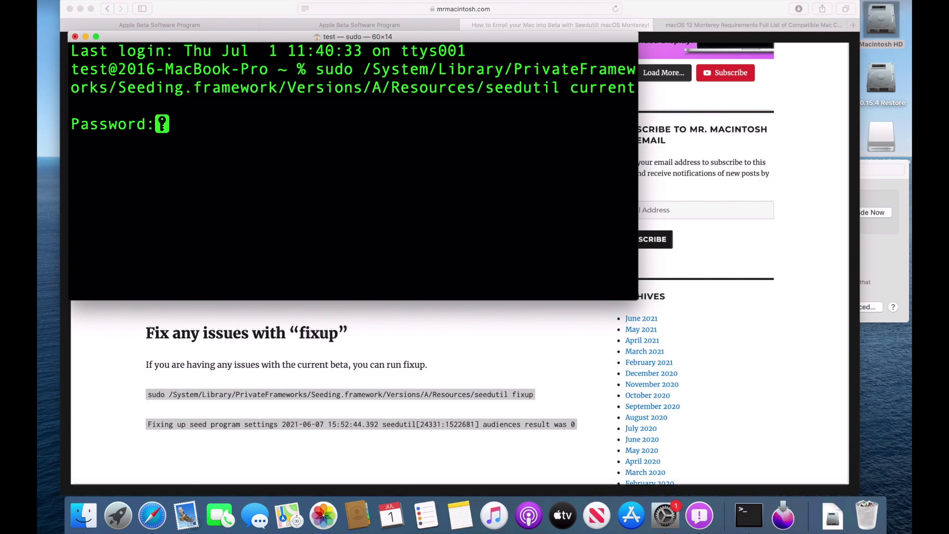
key("Return")
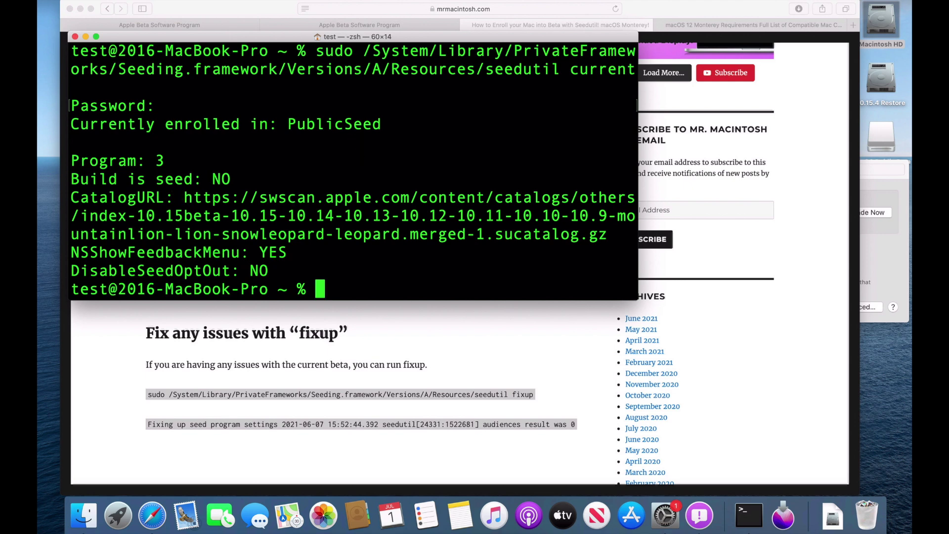
left_click(399, 323)
Step: Copy and run seedutil enroll DeveloperSeed in Terminal, switching the Mac to Program 2
scroll(364, 283, "up", 5)
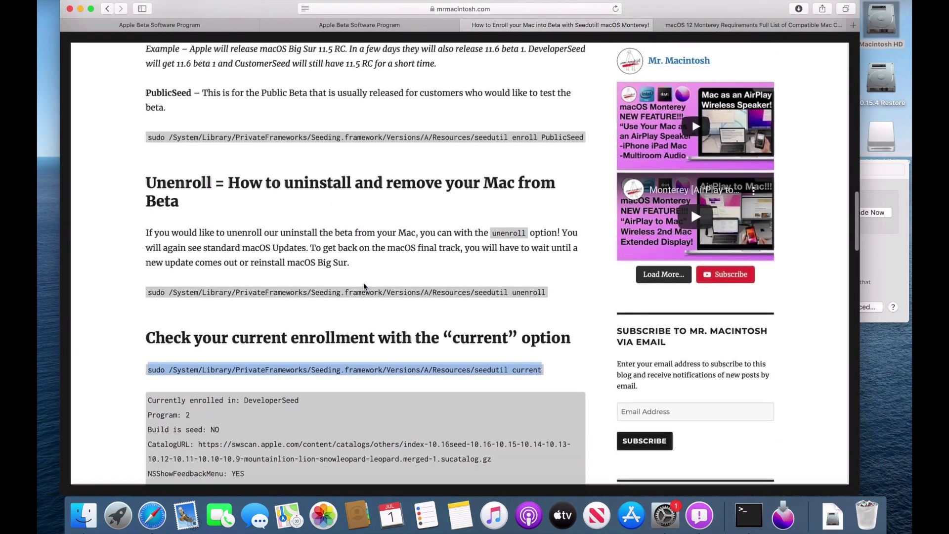
scroll(364, 283, "up", 10)
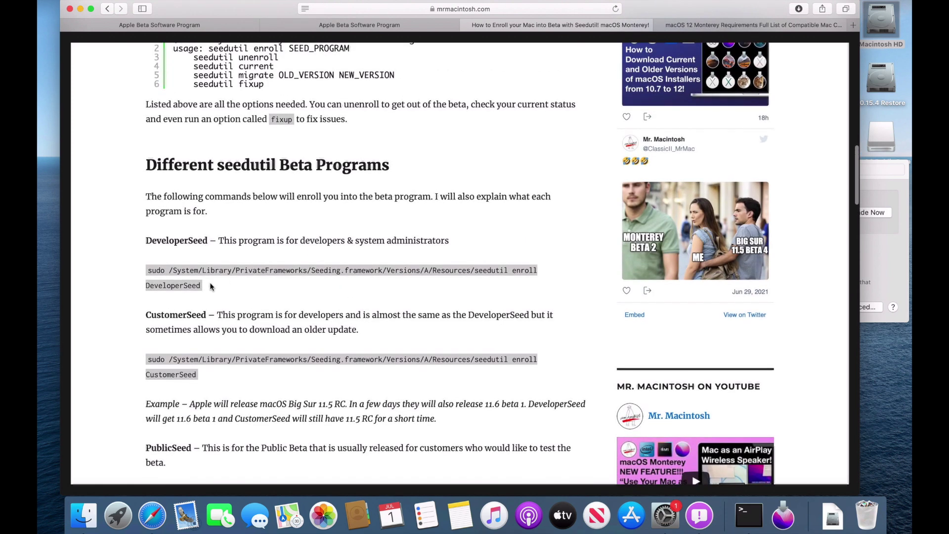
left_click_drag(203, 285, 153, 269)
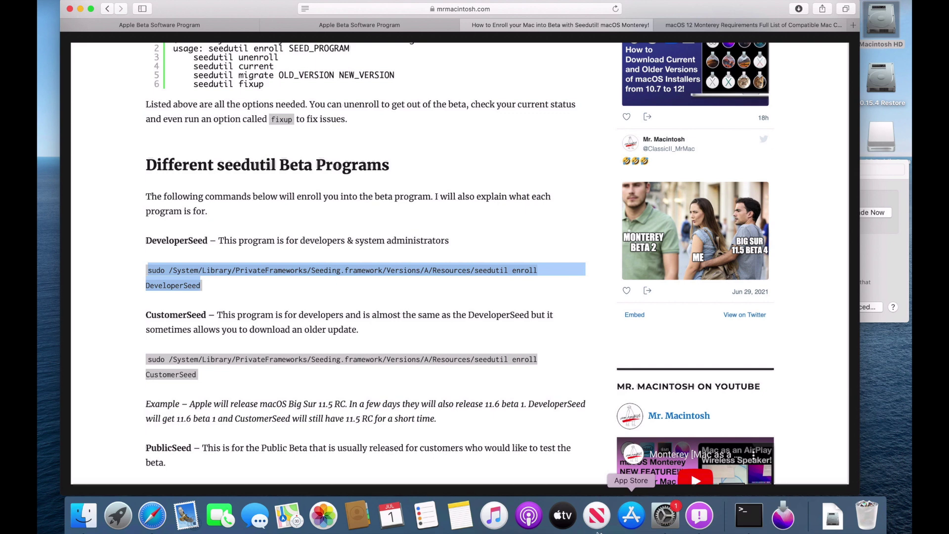
left_click(749, 515)
left_click(368, 242)
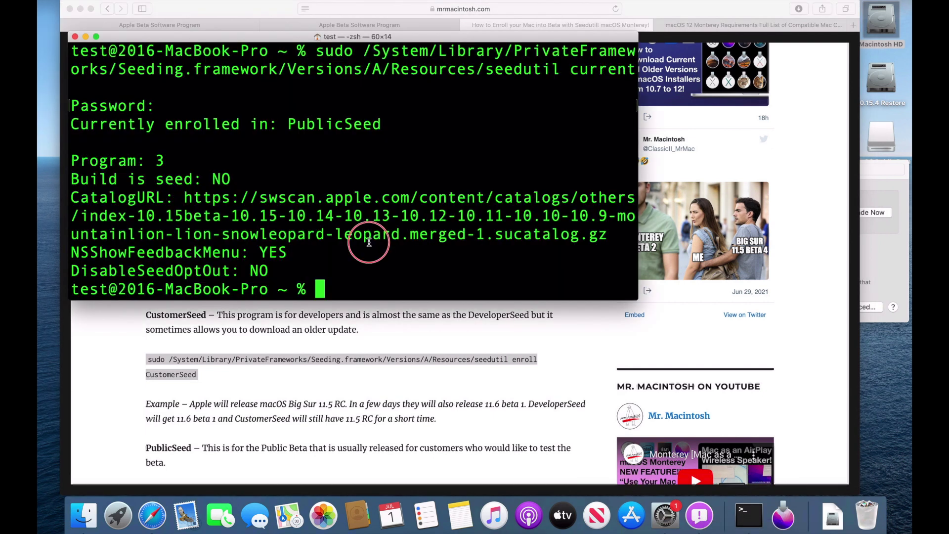
type("sudo /System/Library/PrivateFrameworks/Seeding.framework/Versions/A/Resources/seedutil enroll DeveloperSeed")
key("Return")
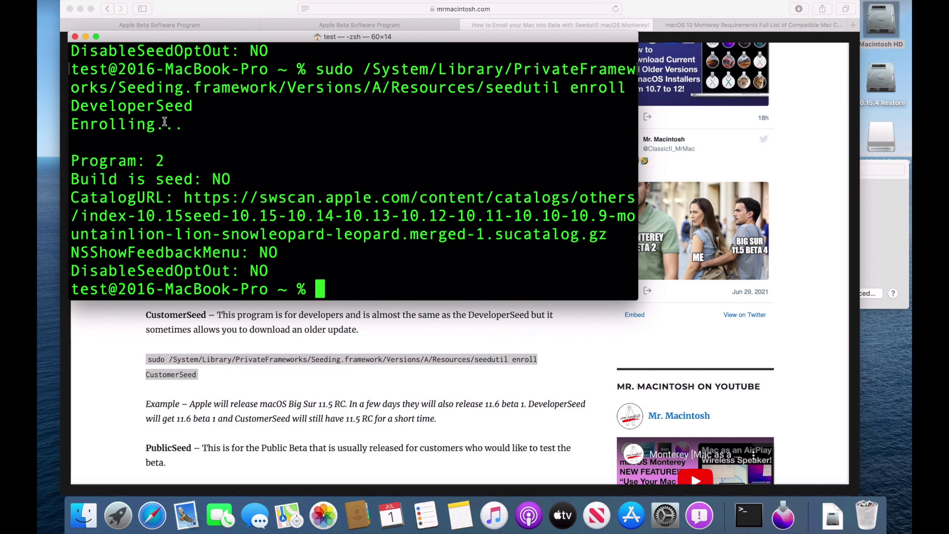
scroll(495, 421, "down", 10)
Step: Check that Software Update still offers macOS Monterey beta, then return to the seedutil article
left_click(665, 514)
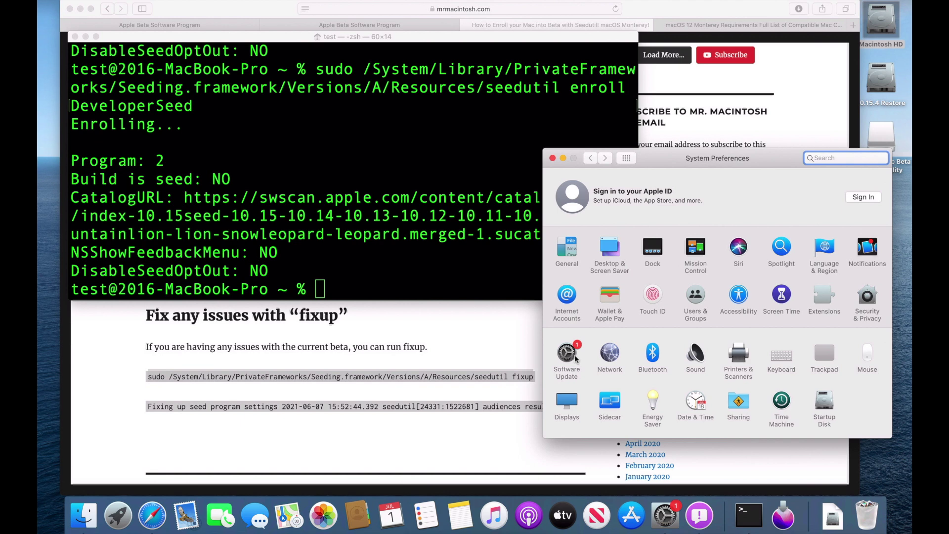
left_click(574, 356)
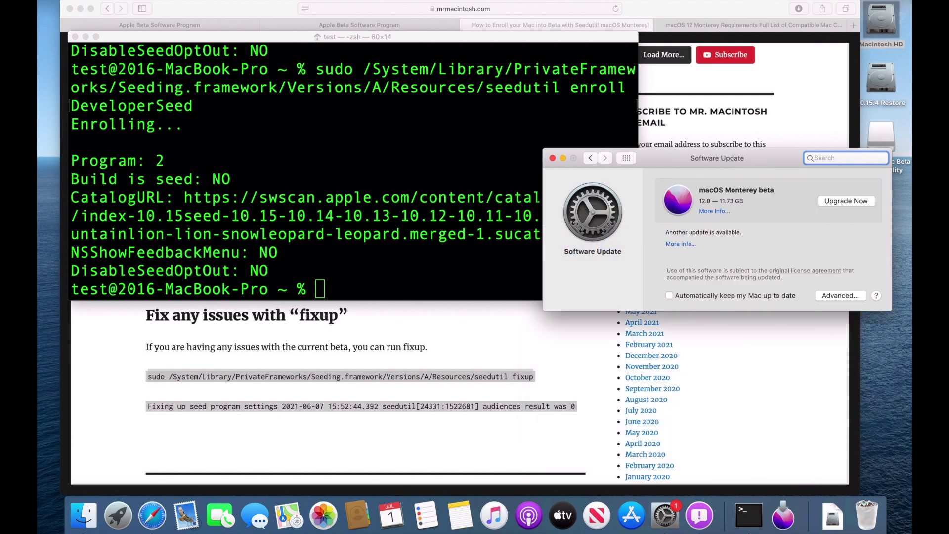
left_click(446, 274)
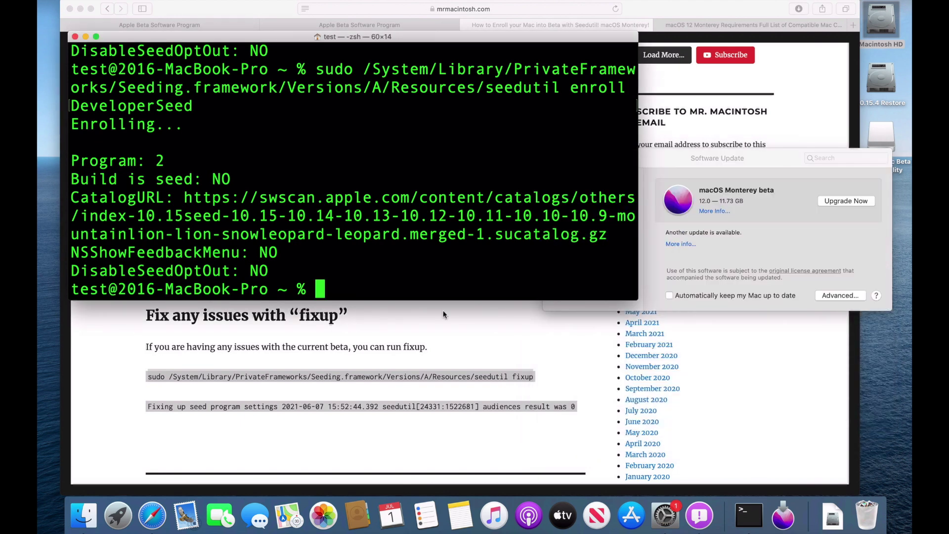
left_click(438, 333)
scroll(440, 337, "up", 1)
Step: Copy and run seedutil unenroll in Terminal, resetting the Mac to Program 0
scroll(439, 338, "up", 5)
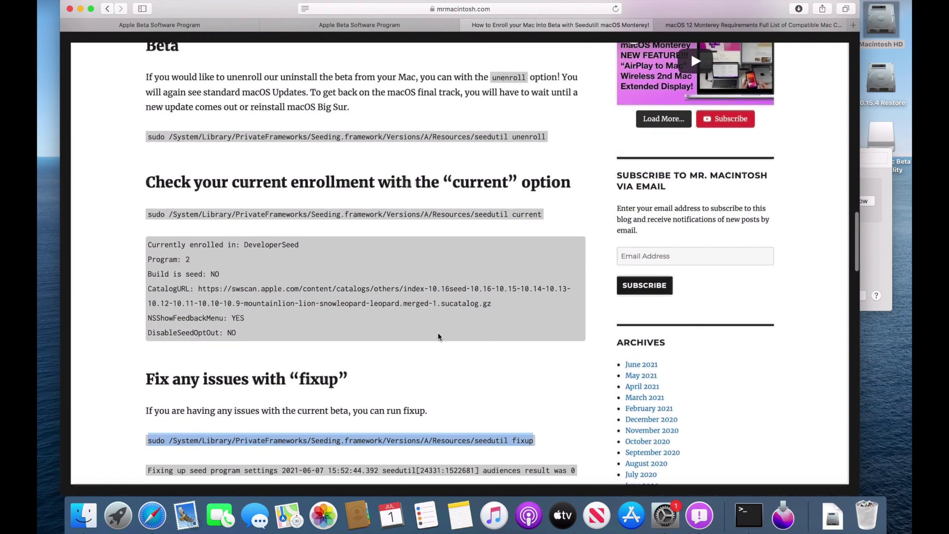
scroll(439, 336, "up", 5)
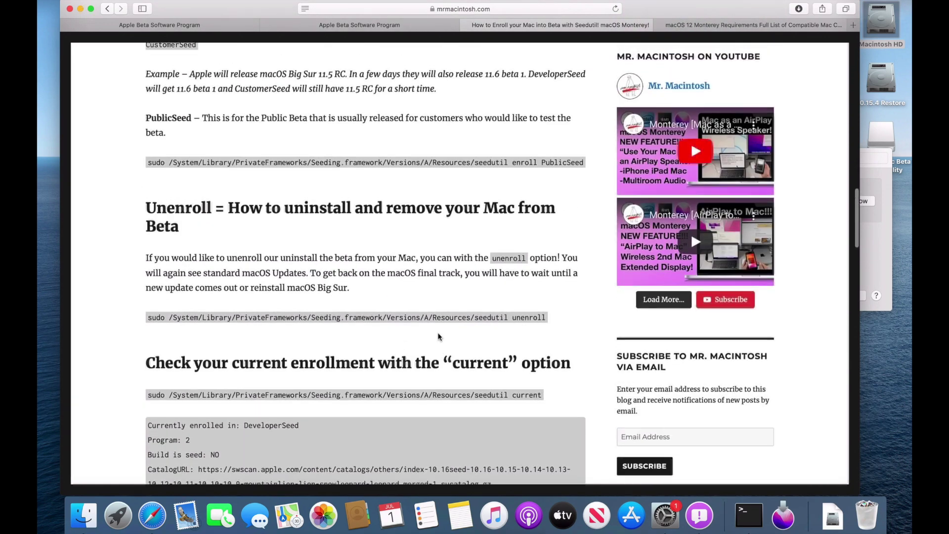
scroll(427, 345, "down", 1)
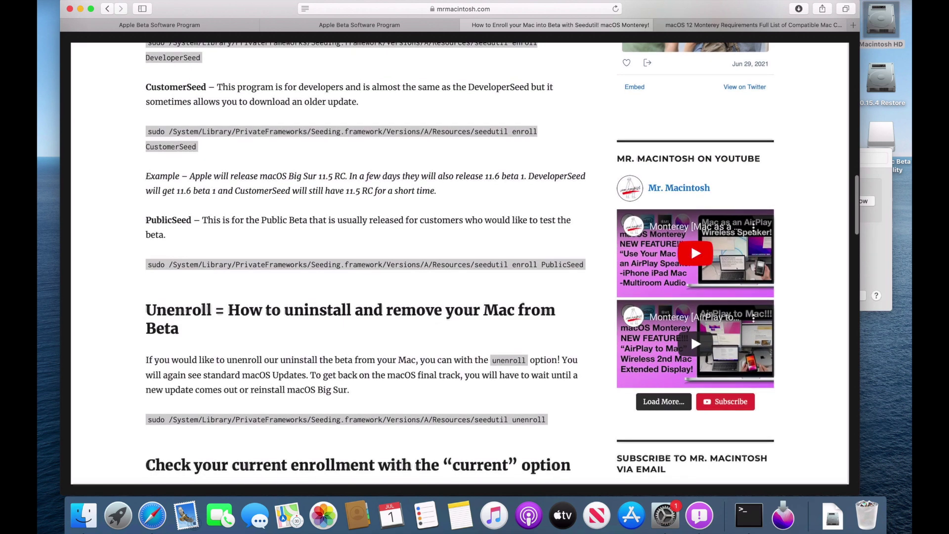
left_click_drag(147, 420, 551, 423)
key("super+c")
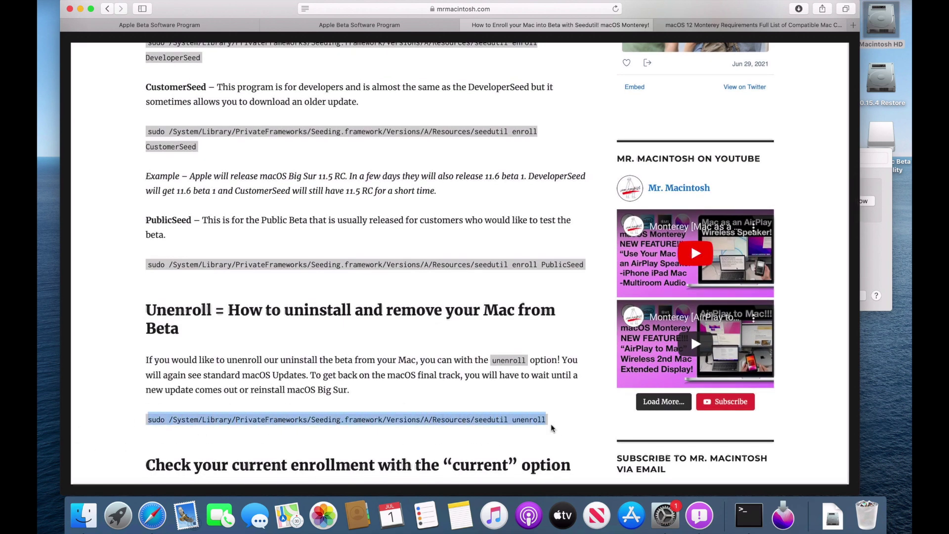
left_click(766, 515)
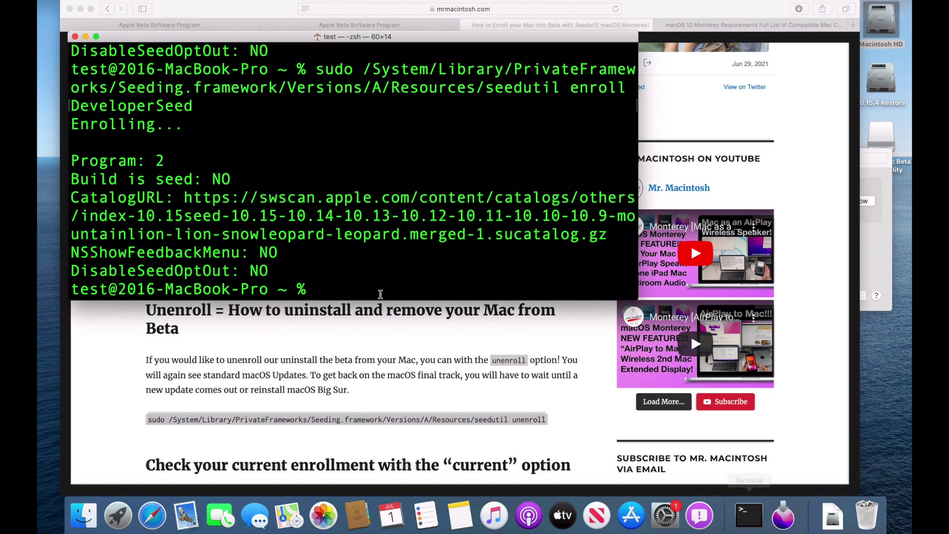
key("super+v")
key("Return")
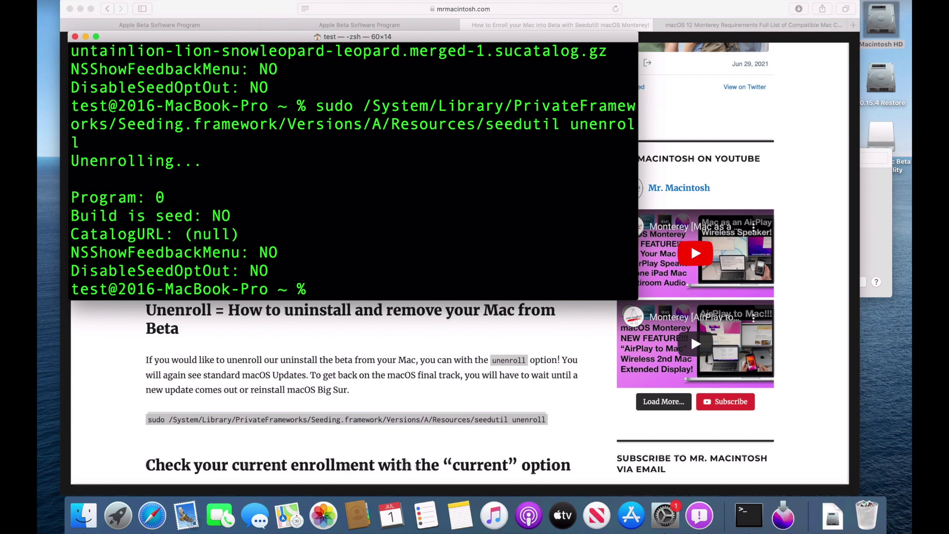
Step: Quit and reopen System Preferences so Software Update offers macOS Big Sur 11.4
left_click(655, 503)
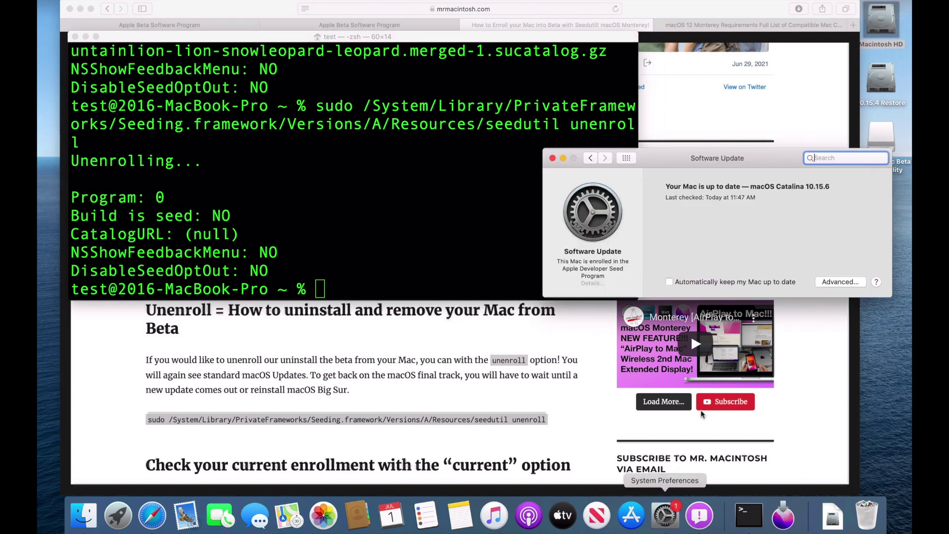
left_click(627, 158)
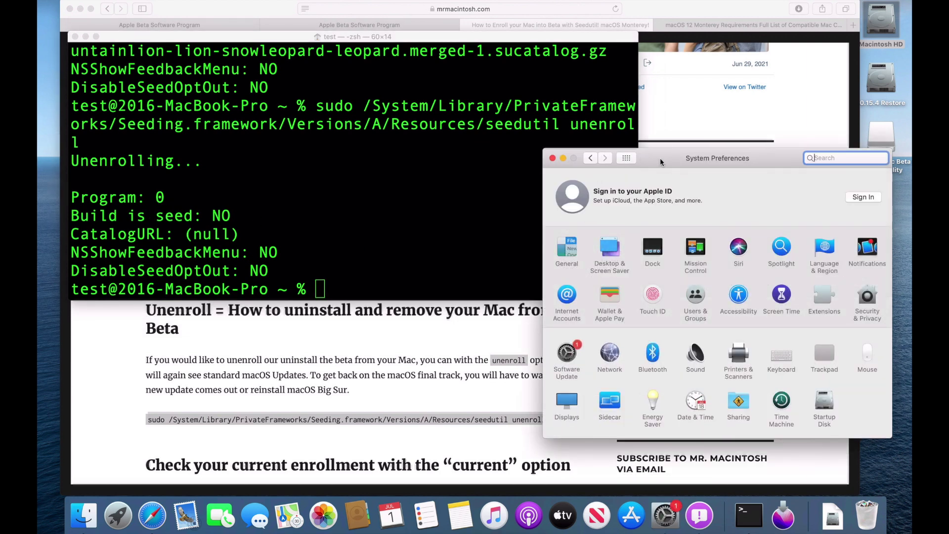
key("super+q")
left_click(657, 508)
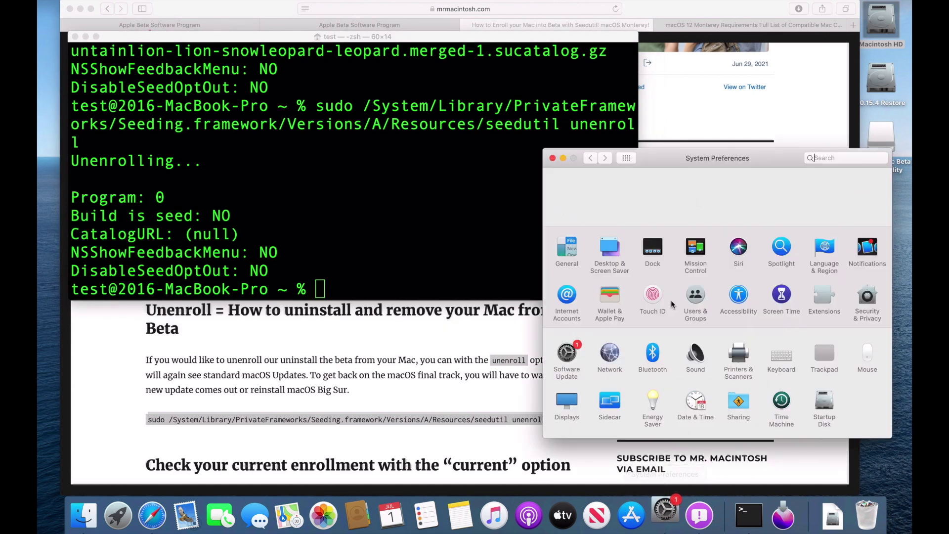
left_click(569, 355)
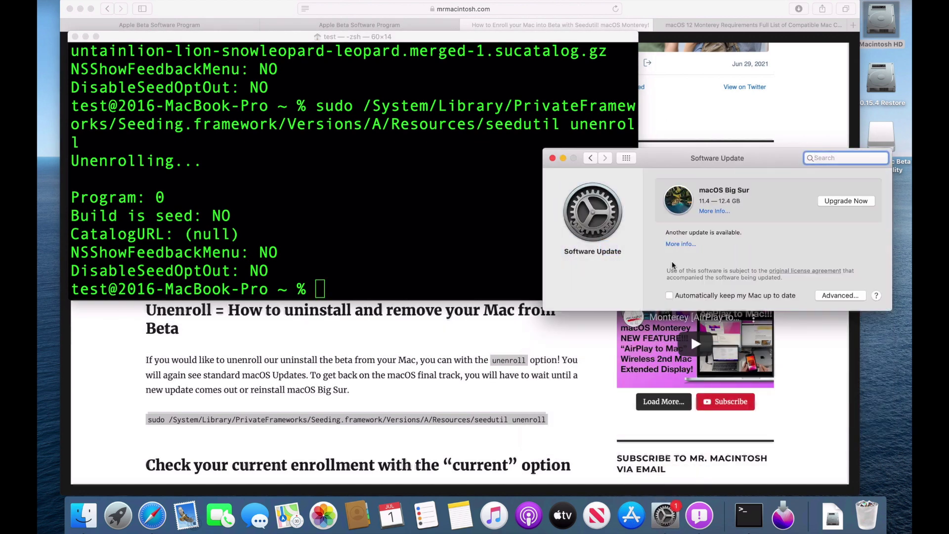